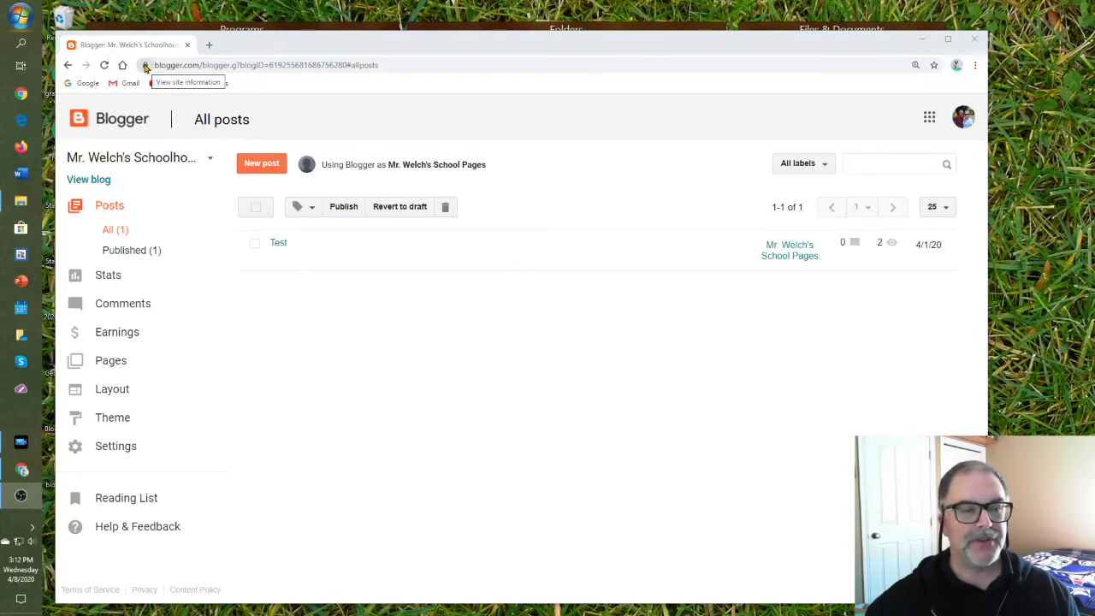
- Add the blog's Blogger dashboard and its live home page to the browser's bookmarks bar
left_click_drag(145, 66, 254, 86)
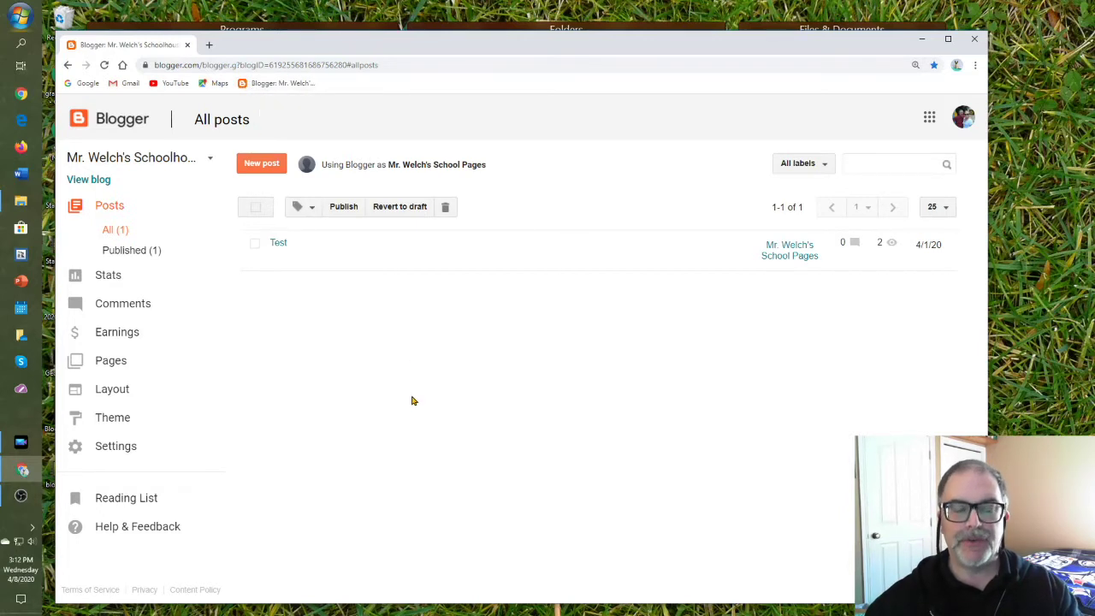
left_click(84, 180)
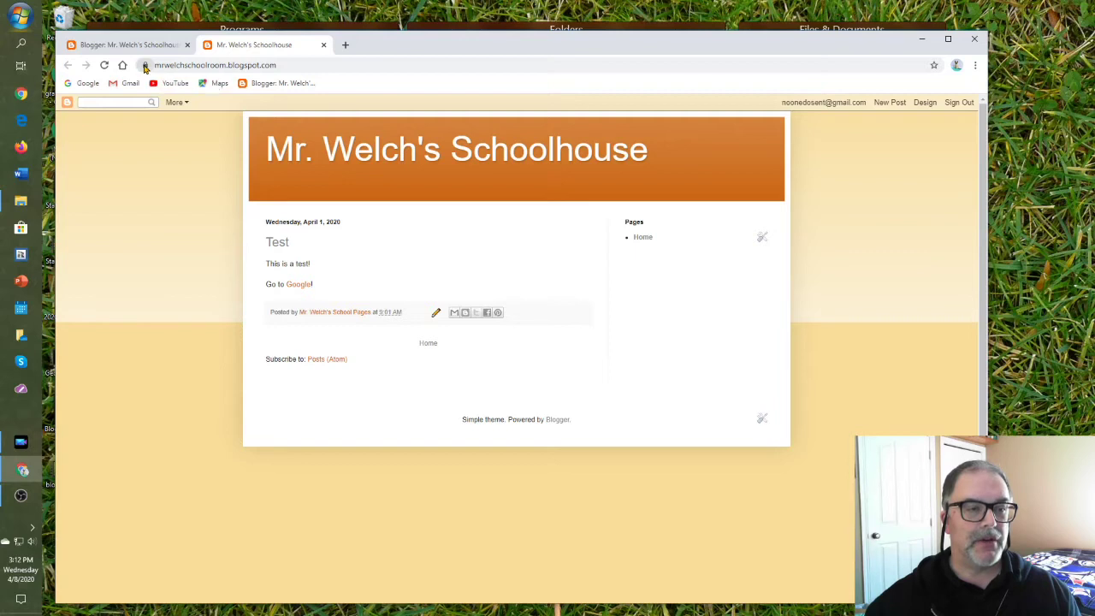
left_click_drag(144, 66, 334, 86)
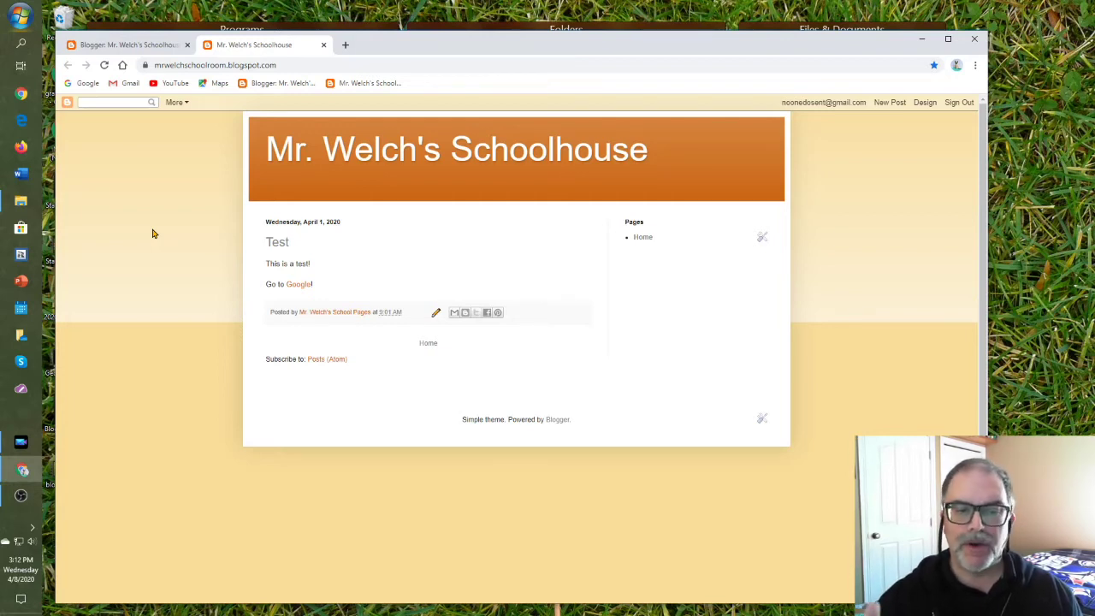
- Highlight the live blog's home address, open the Test post and highlight the address shown for it
left_click(285, 65)
left_click_drag(286, 65, 152, 65)
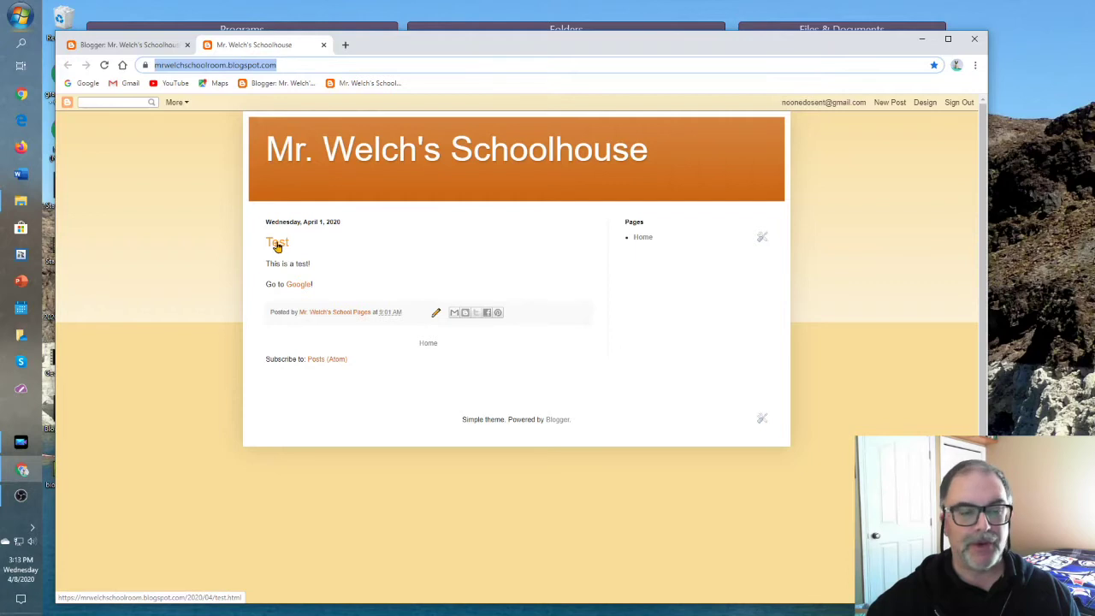
left_click(276, 246)
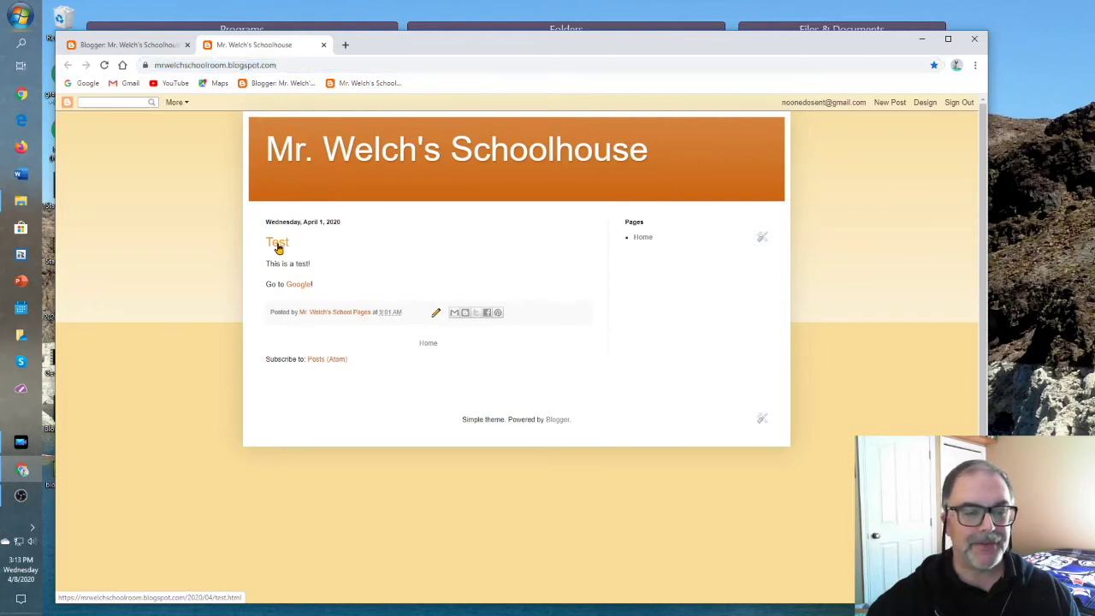
left_click(352, 64)
left_click_drag(351, 64, 150, 65)
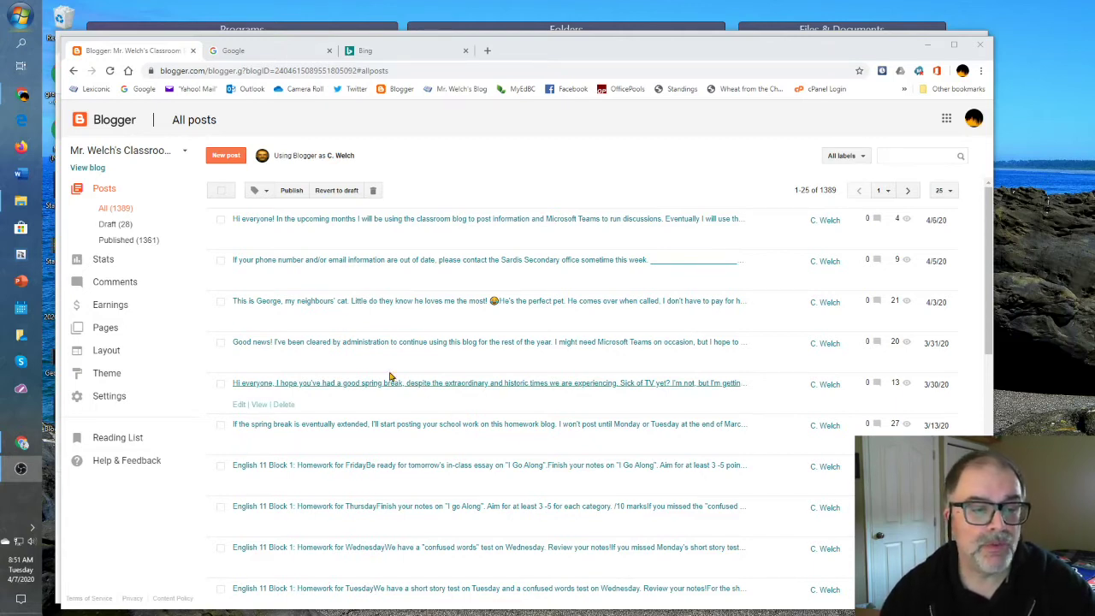
- Open the PowerPoint Basics page from the blog's page list for editing, review its content and update it
mouse_move(239, 247)
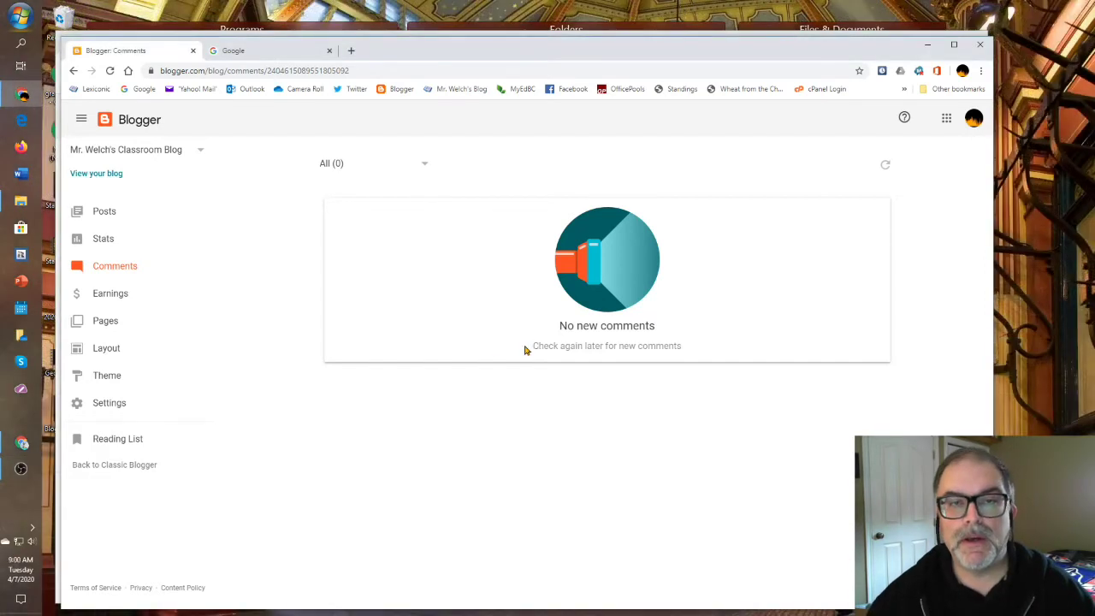
left_click(100, 322)
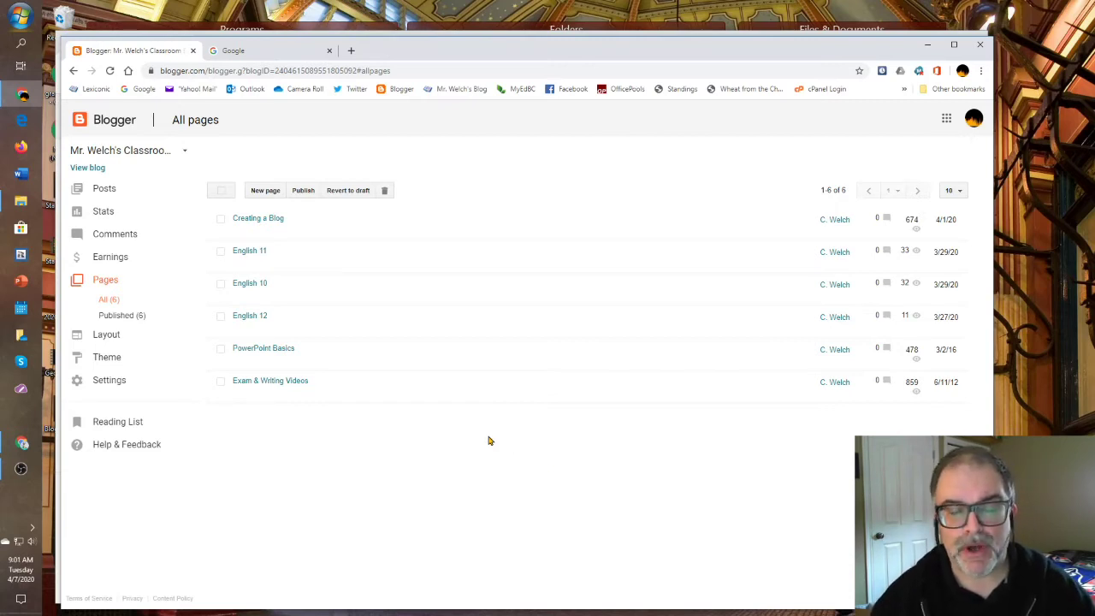
mouse_move(298, 361)
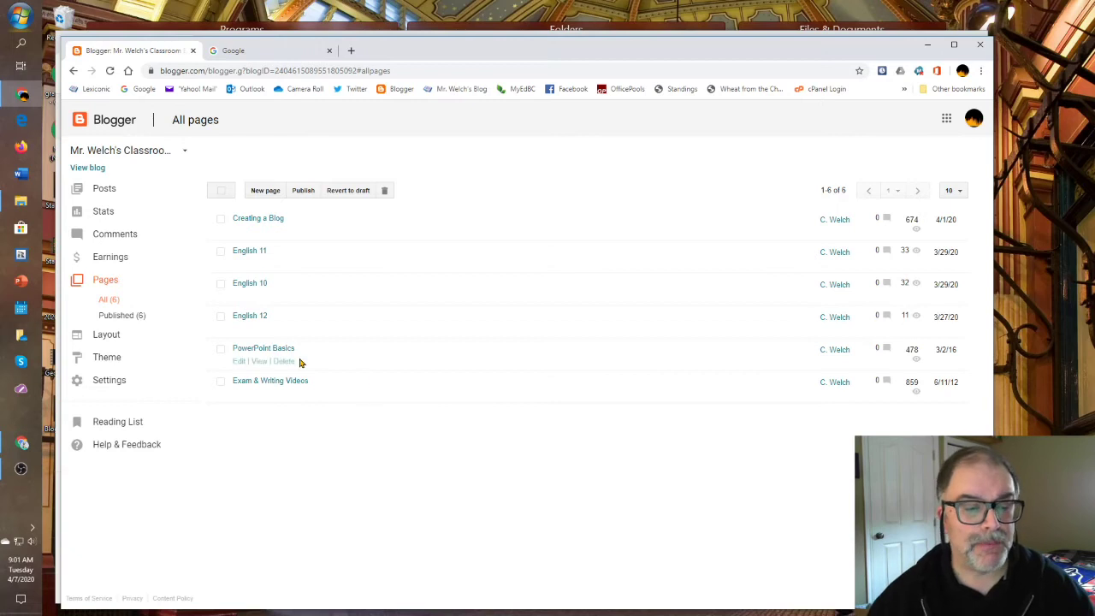
left_click(257, 351)
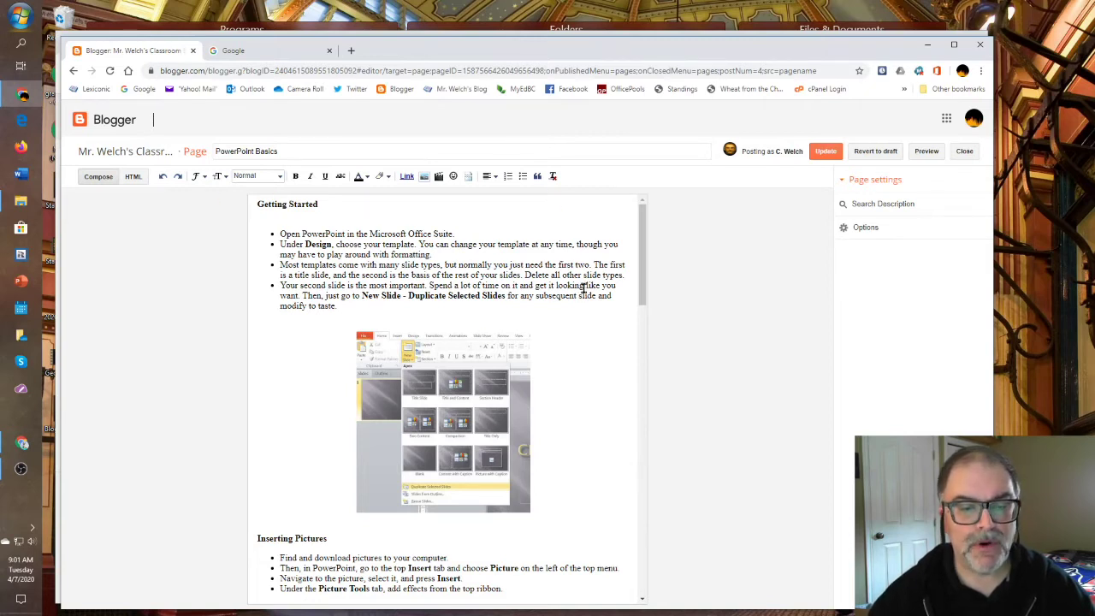
scroll(581, 291, "down", 3)
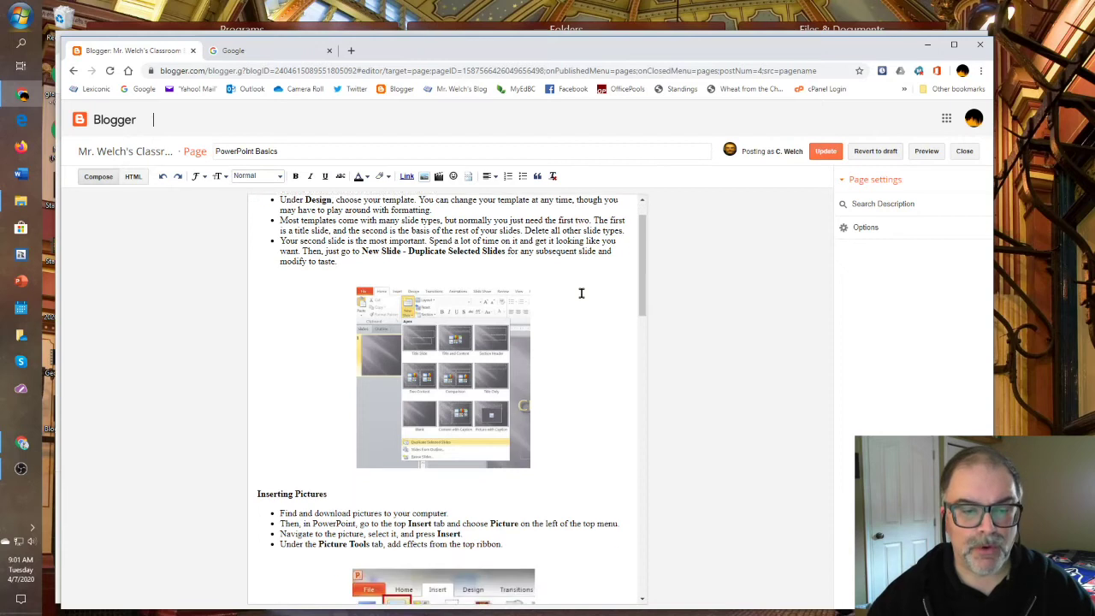
scroll(581, 293, "up", 3)
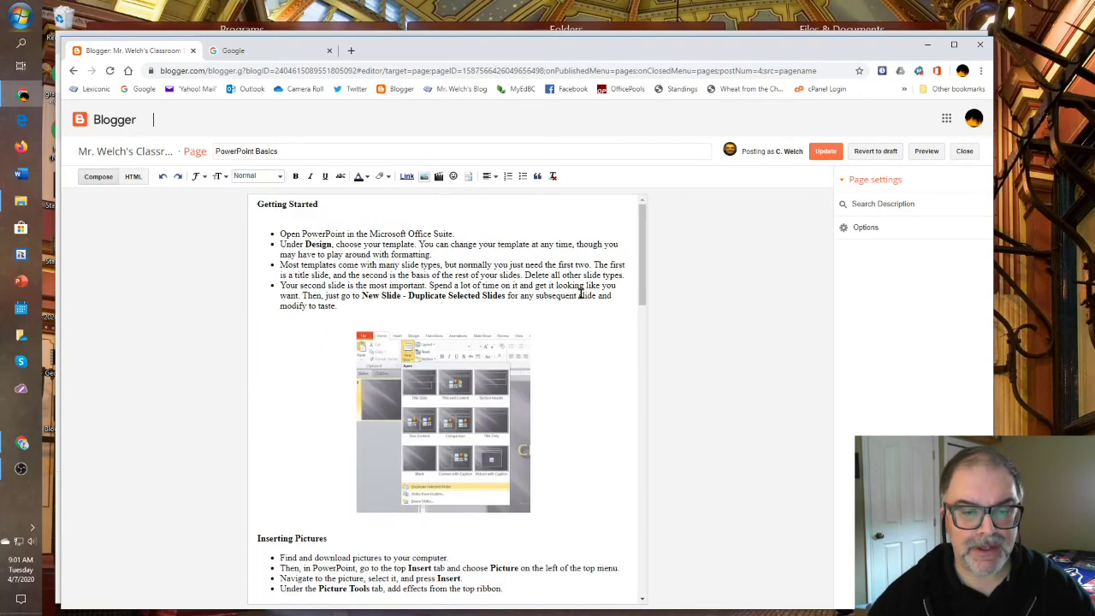
left_click(823, 152)
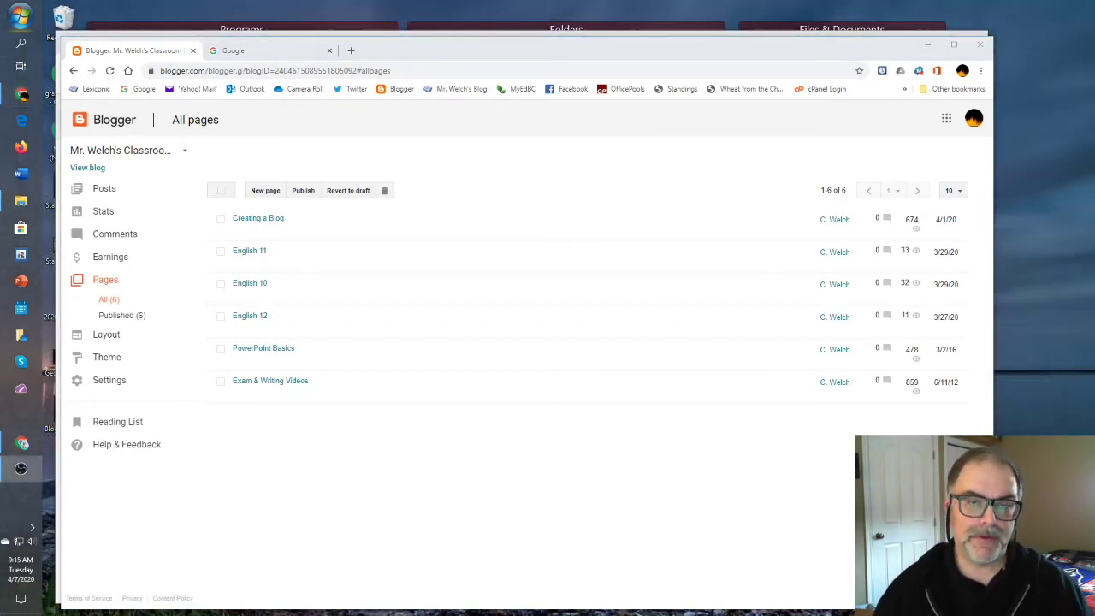
- Browse the blog theme gallery from Contempo to Simple and view the customization options in the Theme Designer
left_click(109, 359)
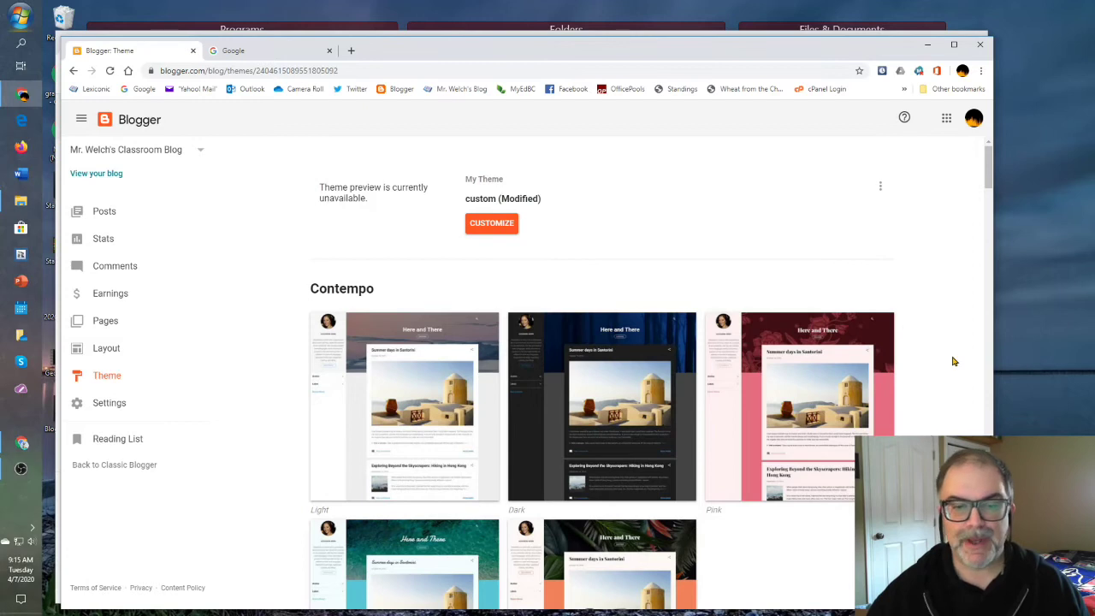
scroll(955, 360, "down", 3)
scroll(955, 362, "down", 5)
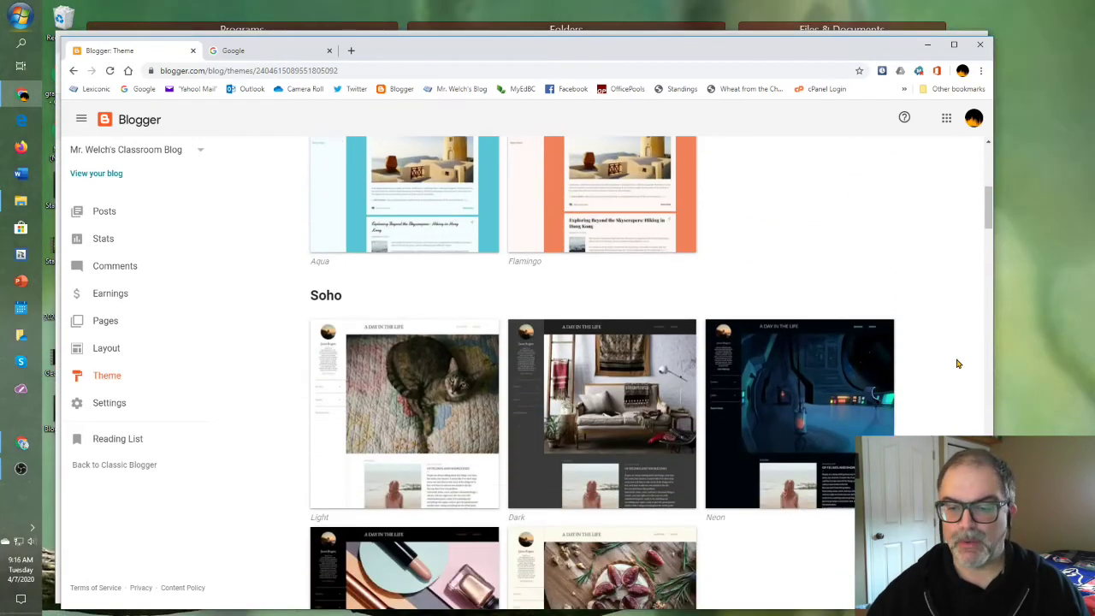
scroll(957, 364, "down", 1)
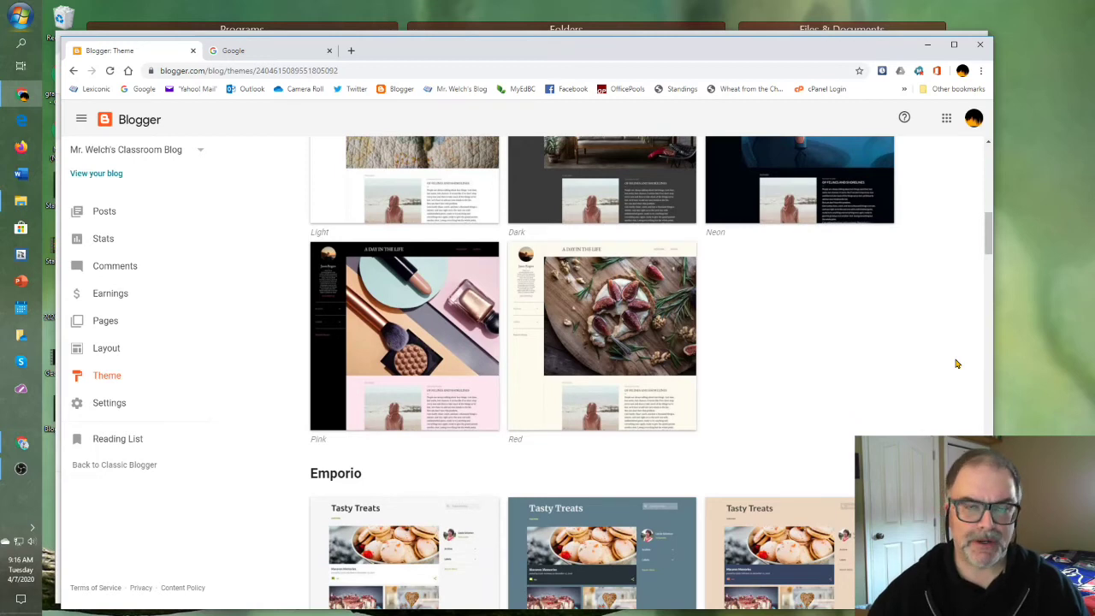
scroll(957, 364, "down", 9)
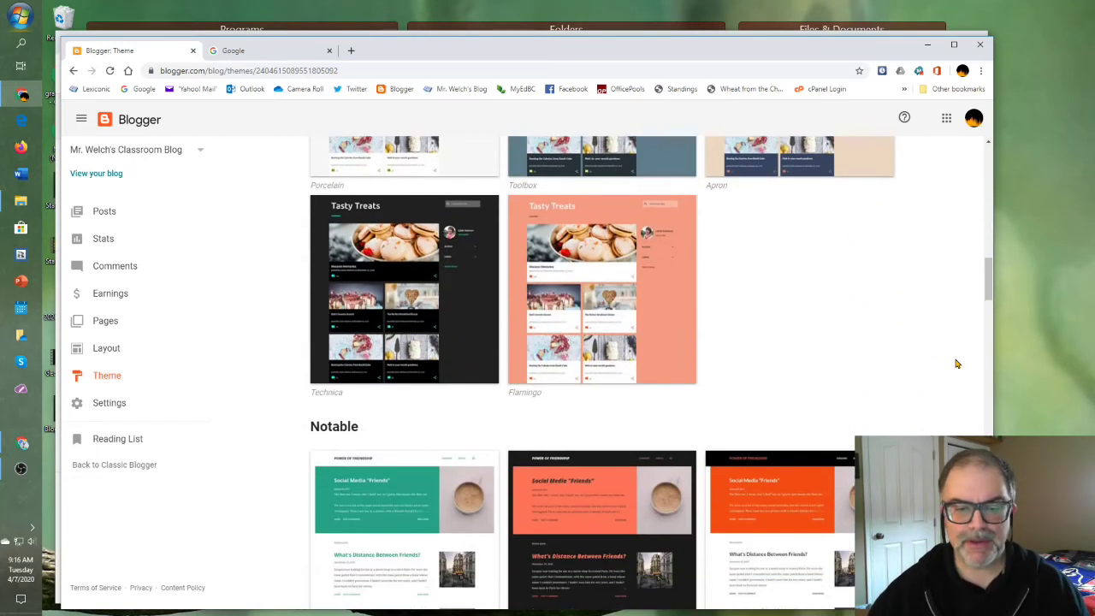
scroll(957, 363, "down", 7)
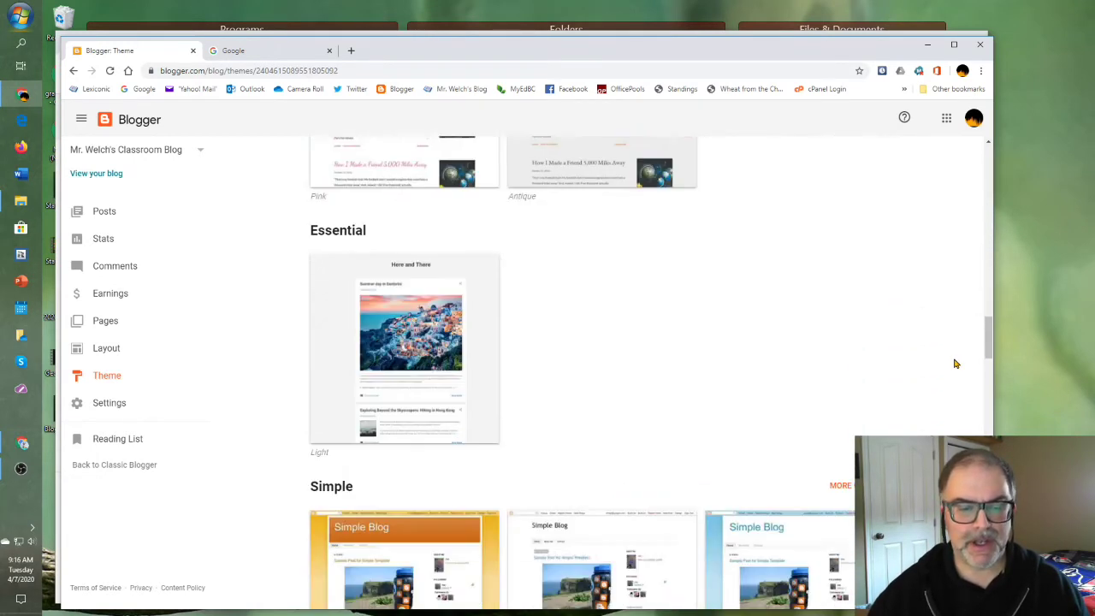
scroll(956, 363, "down", 1)
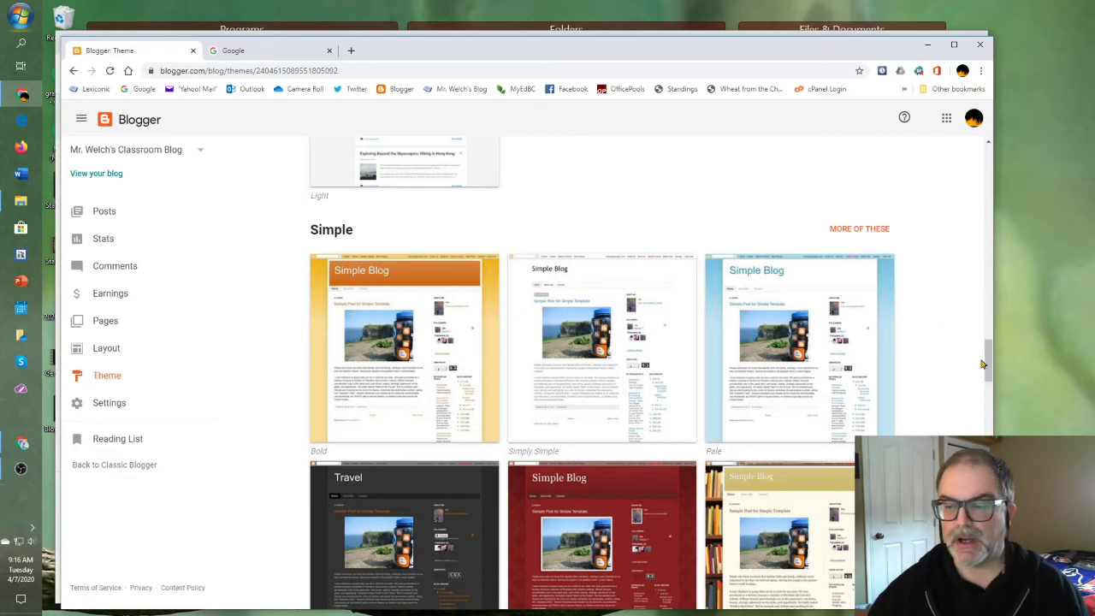
left_click_drag(987, 365, 987, 166)
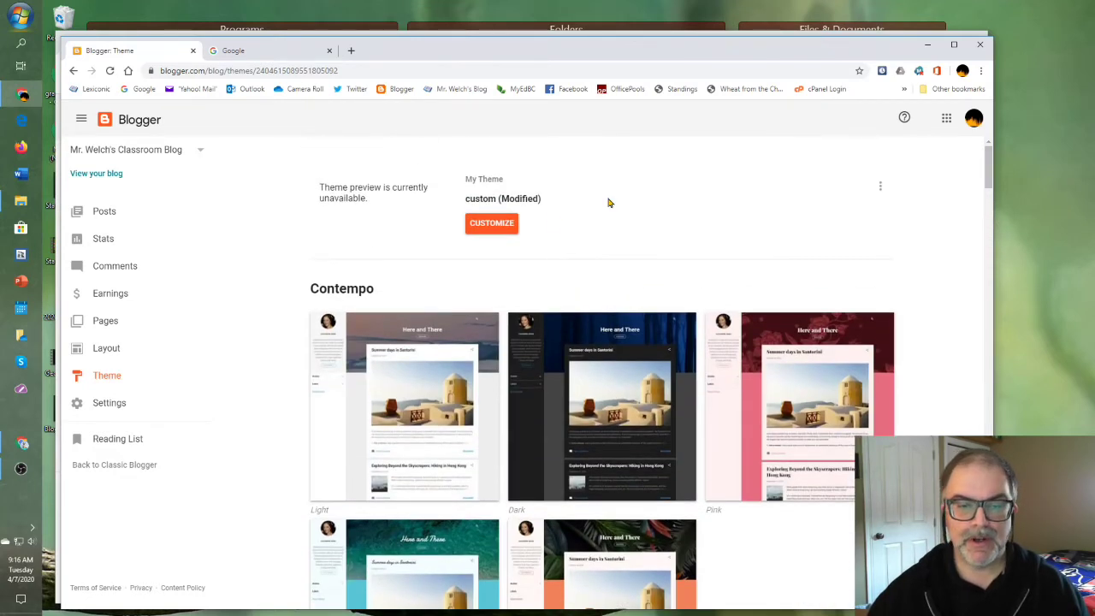
left_click(491, 225)
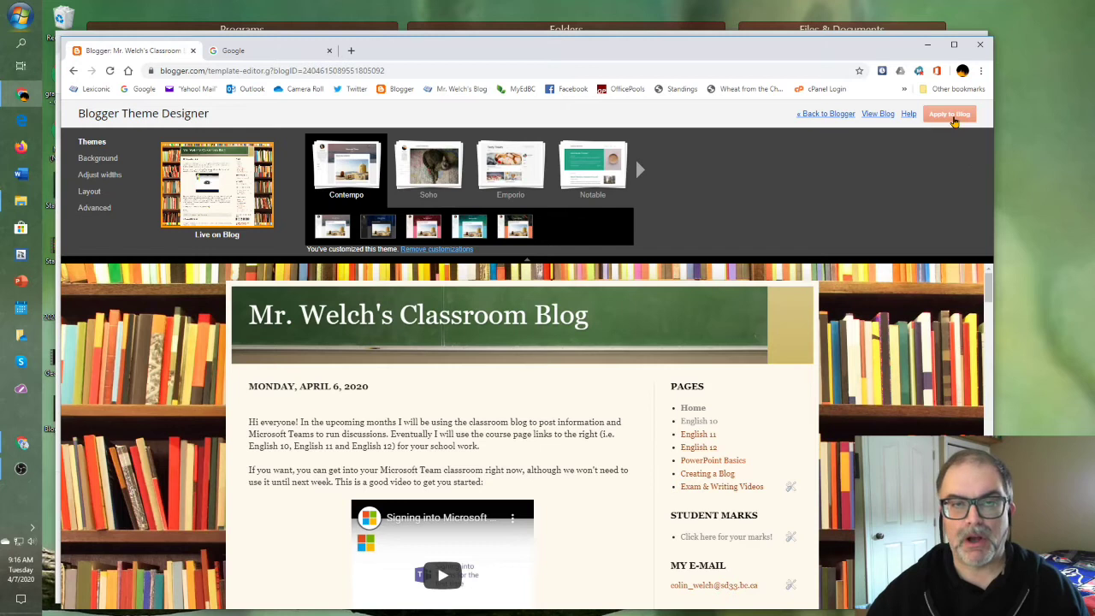
left_click(821, 120)
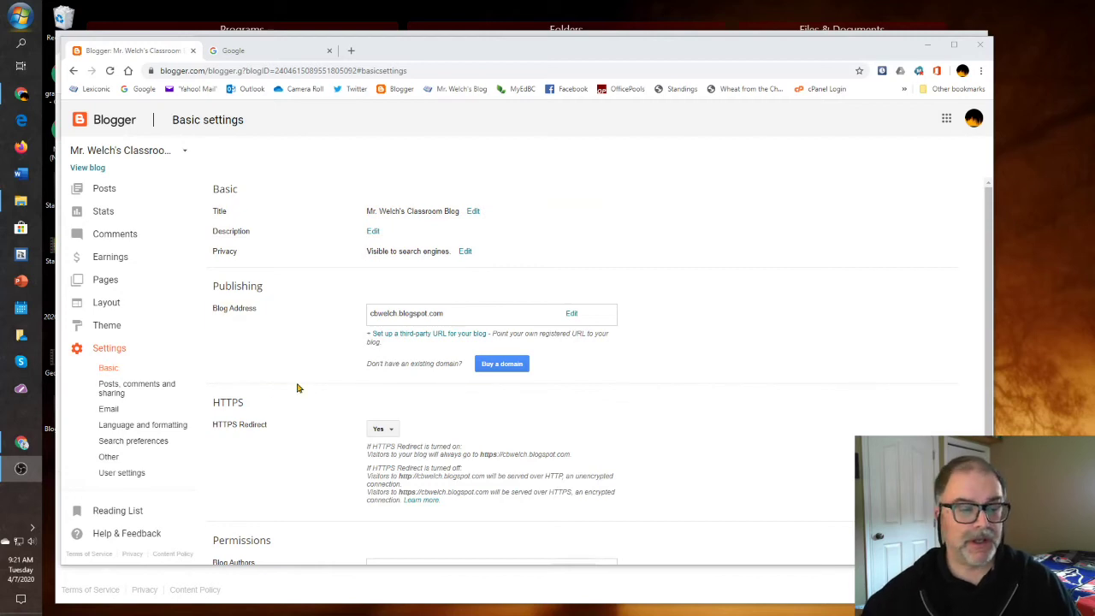
- Set the comment location to Hide in the posts, comments and sharing settings, and save the settings
left_click(114, 391)
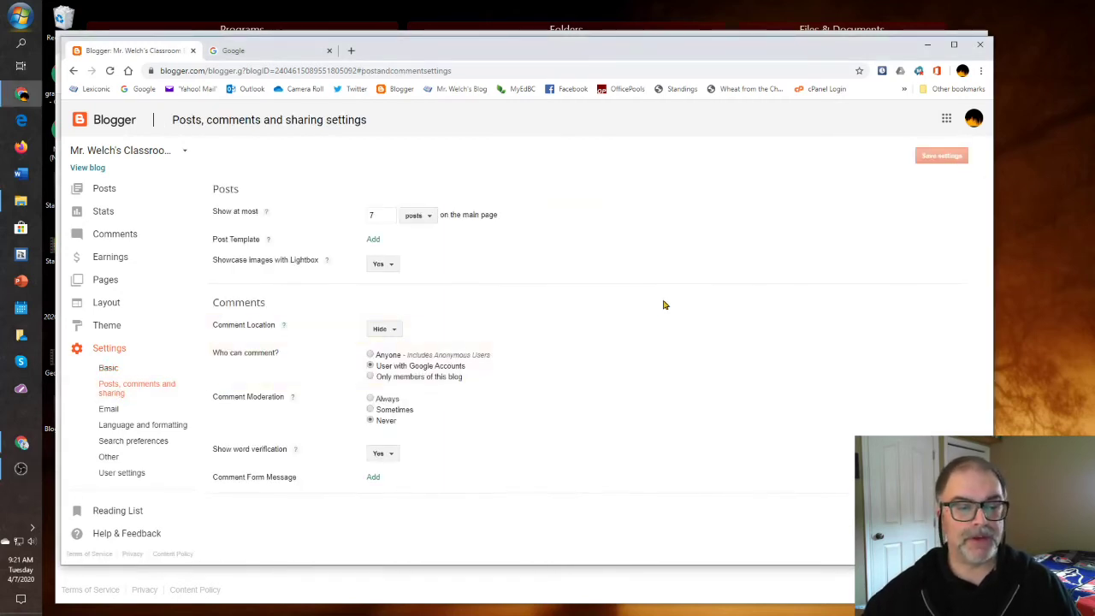
left_click(393, 331)
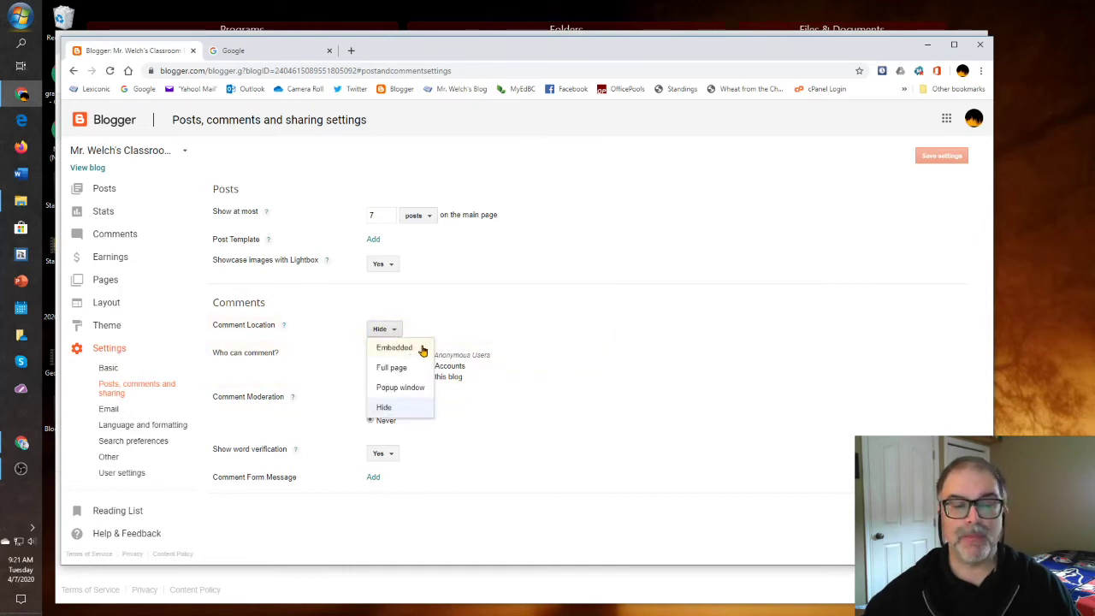
left_click(399, 408)
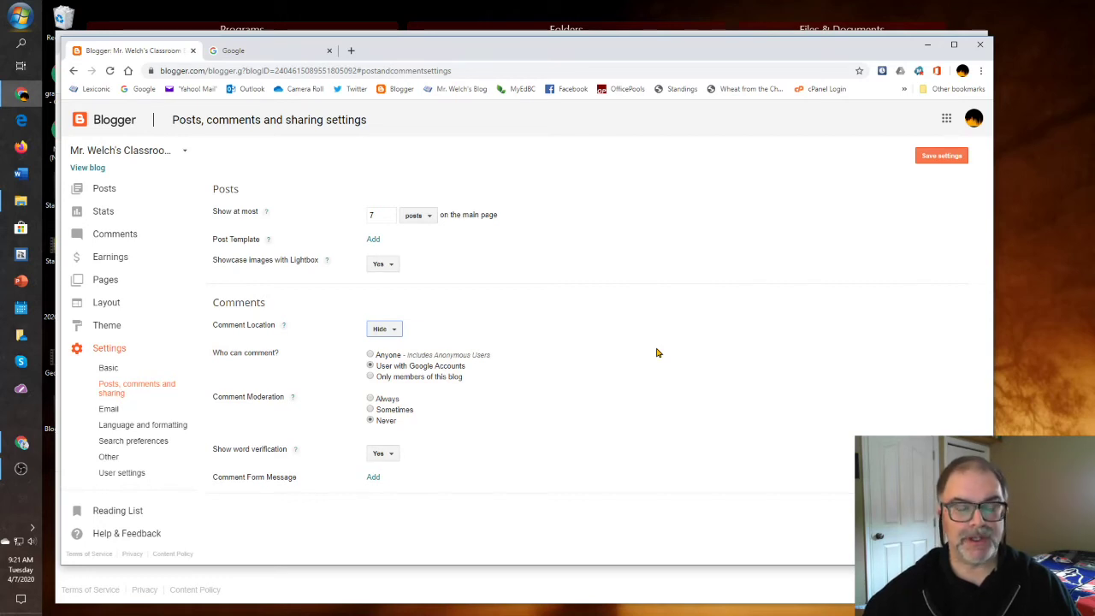
left_click(934, 162)
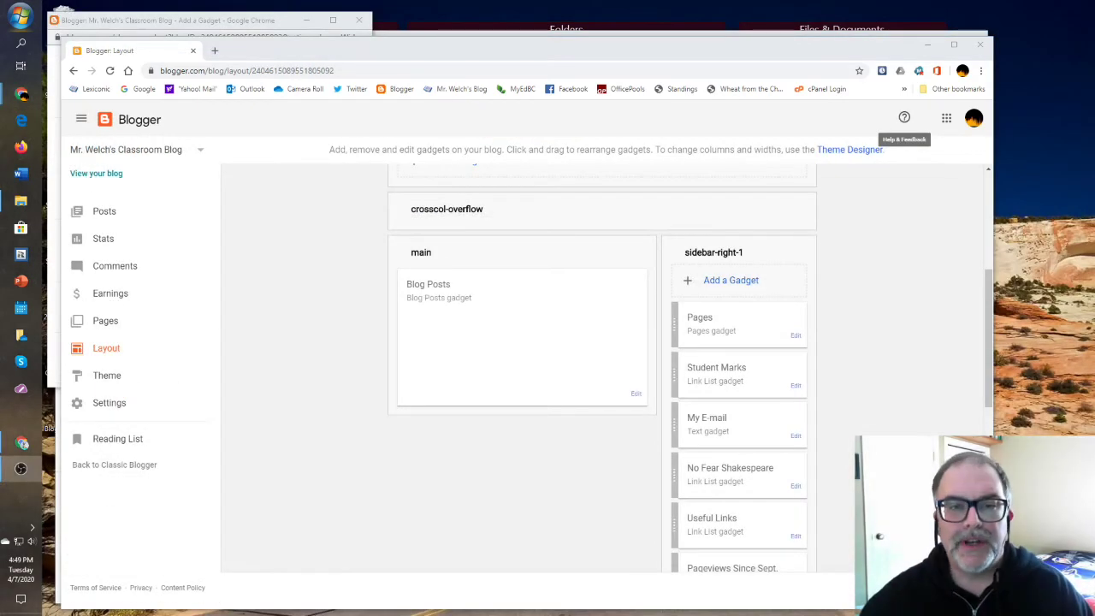
- Save the layout's Navbar gadget configuration with the Off option
scroll(286, 433, "up", 1)
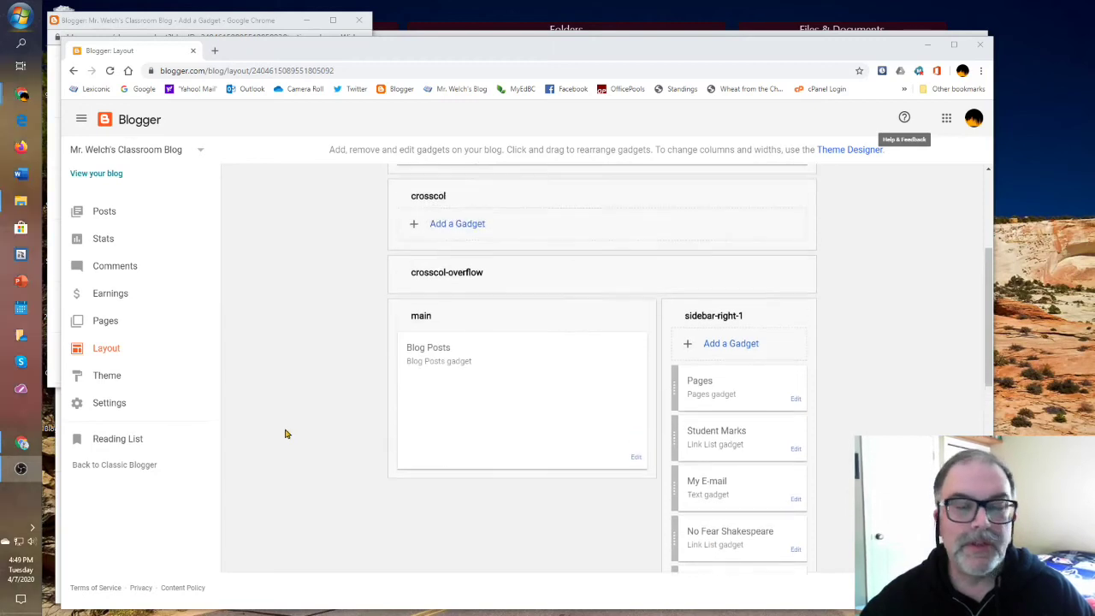
scroll(291, 427, "up", 4)
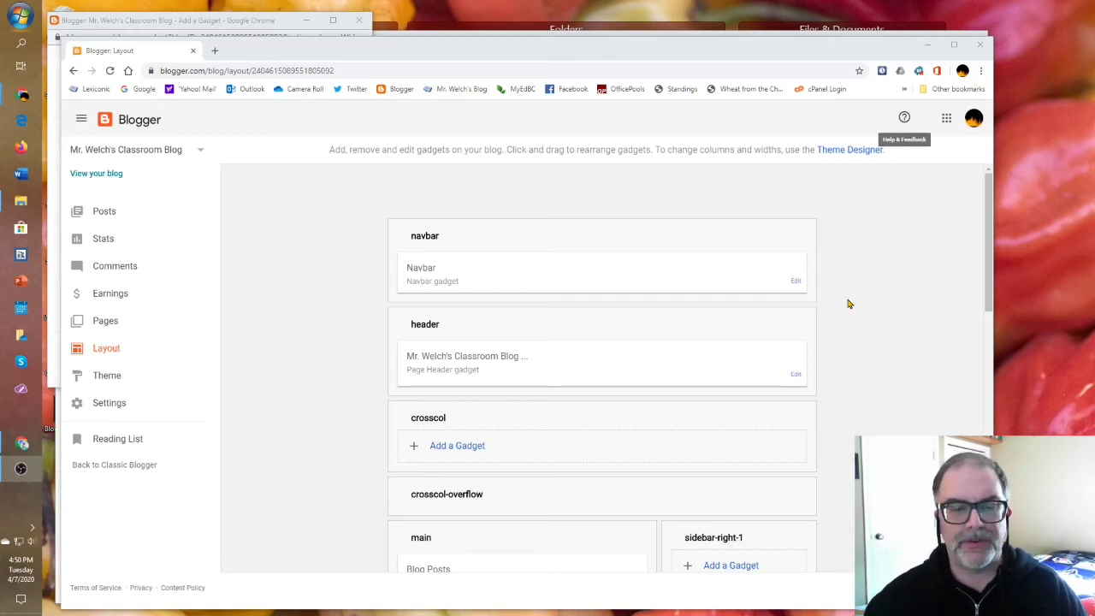
left_click(793, 282)
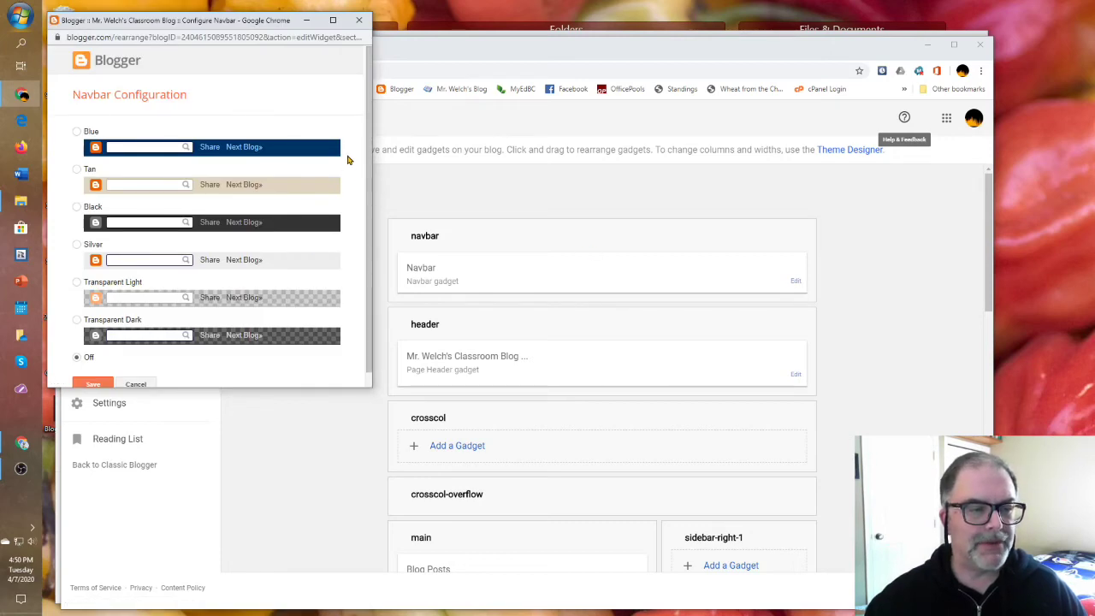
scroll(348, 160, "down", 1)
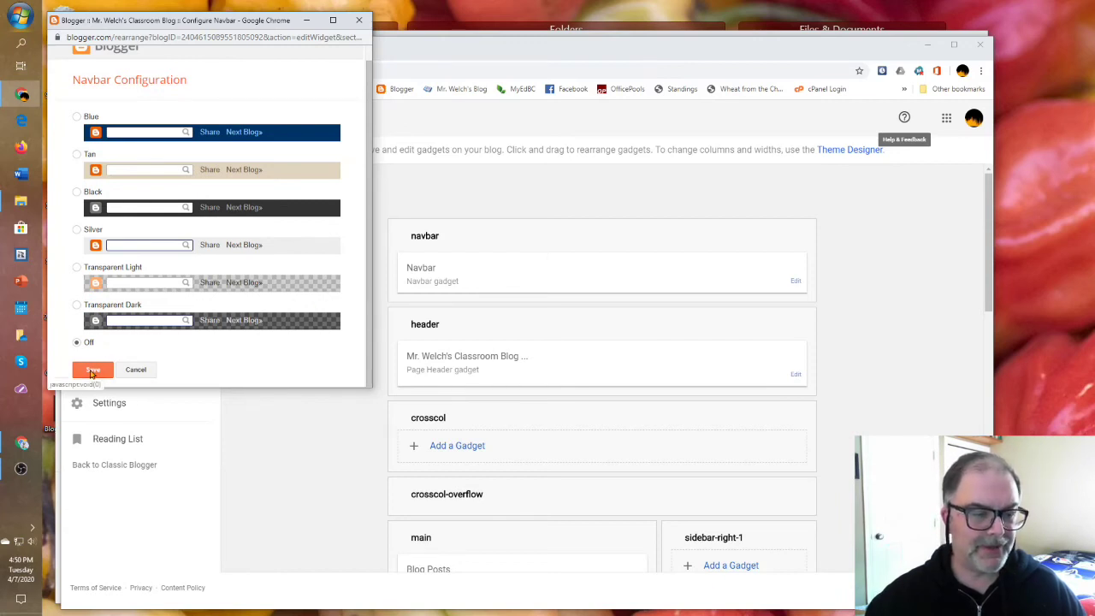
left_click(91, 370)
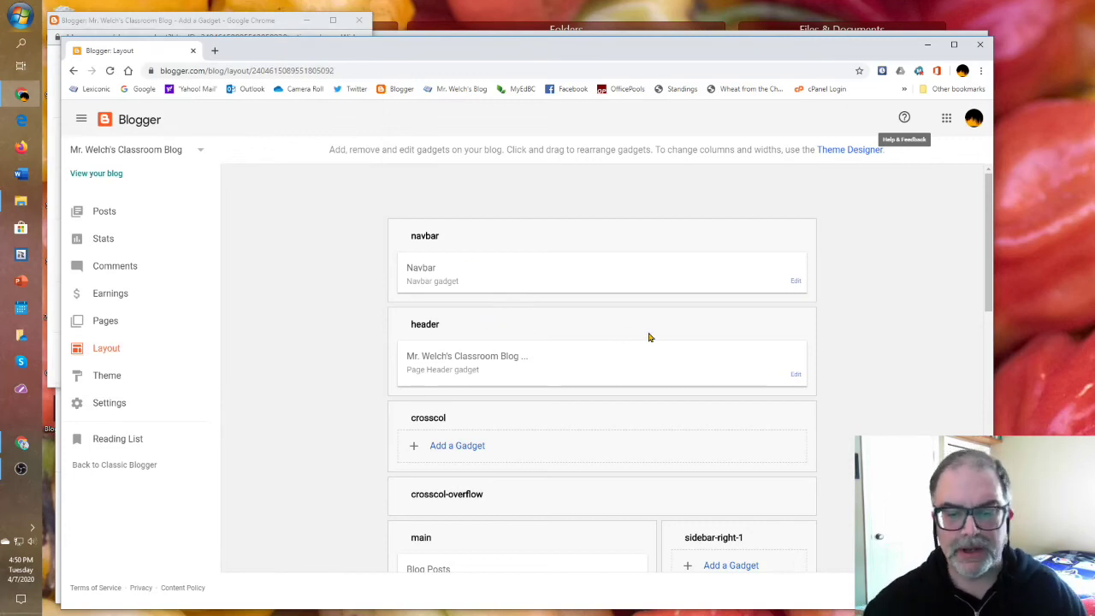
- Examine the Page Header gadget's title, description, image and placement settings, and leave them without saving
left_click(794, 377)
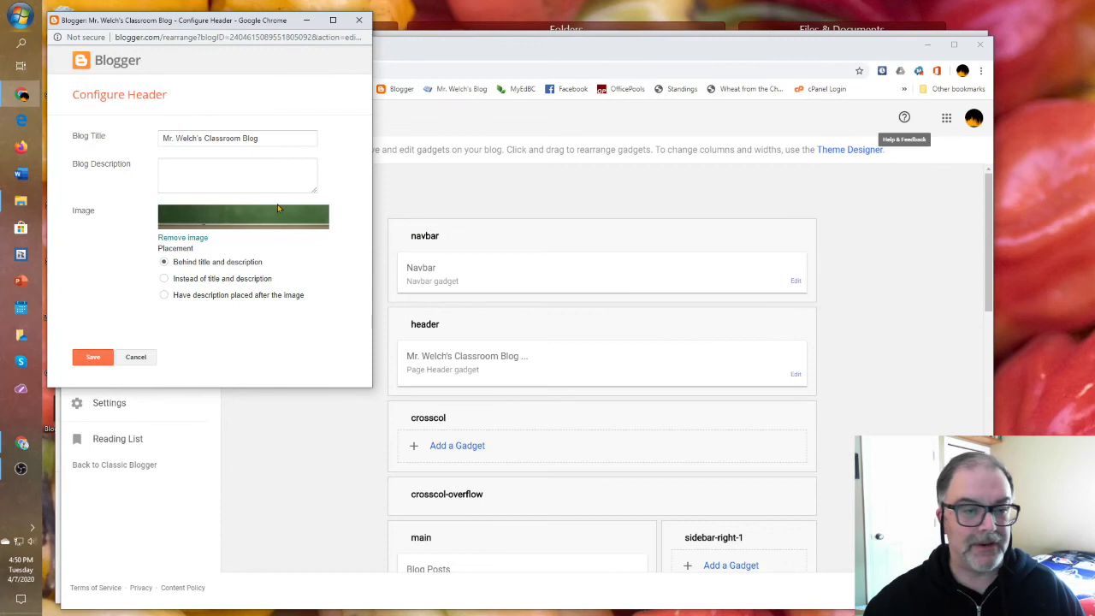
left_click(380, 52)
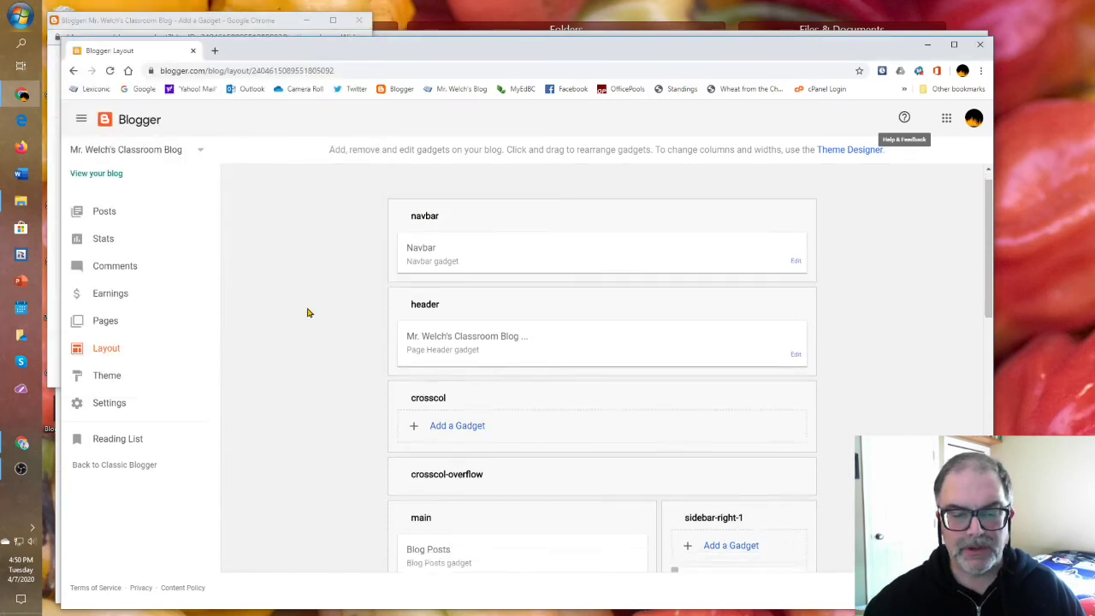
- Look through the gadgets that can be added to sidebar-right-1 and the gadgets already placed there
scroll(307, 312, "down", 3)
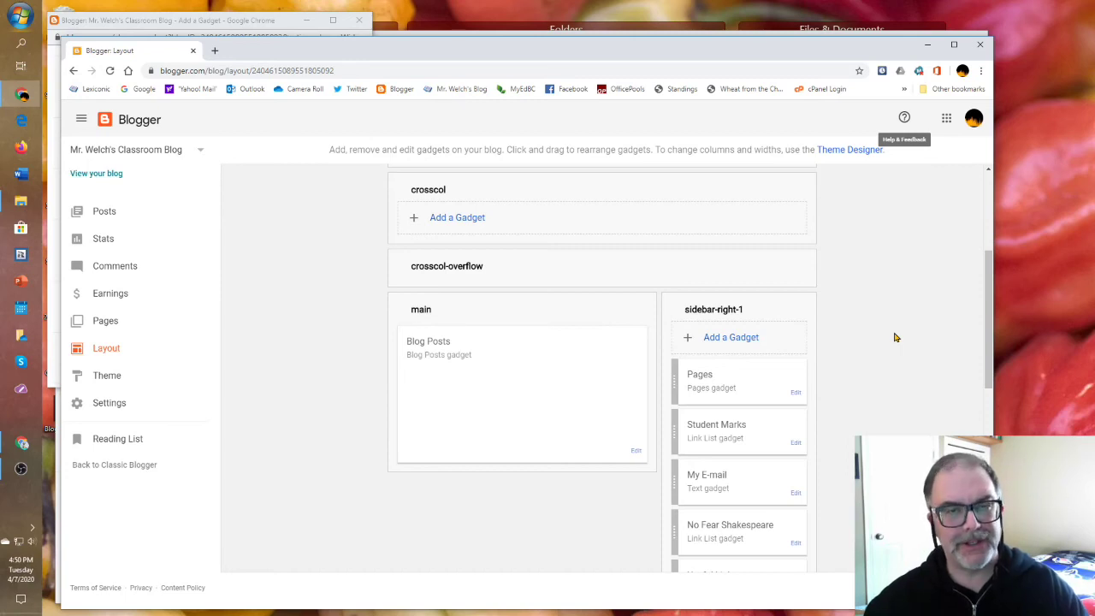
left_click(731, 340)
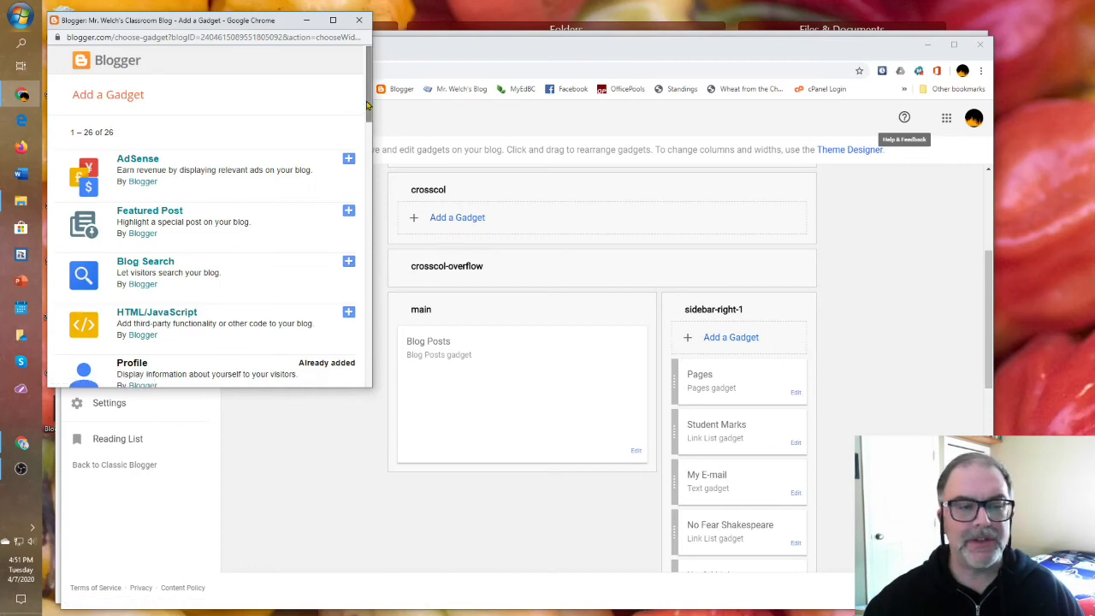
left_click_drag(368, 105, 366, 214)
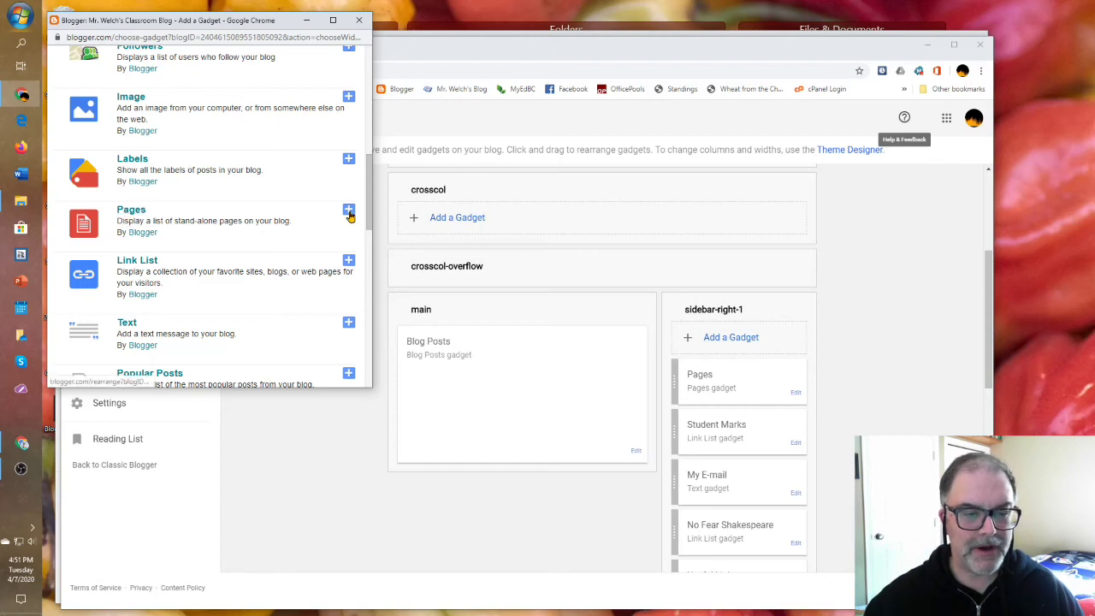
mouse_move(740, 374)
left_mouse_down()
mouse_move(726, 454)
mouse_move(799, 403)
mouse_move(740, 379)
mouse_move(760, 382)
left_mouse_up()
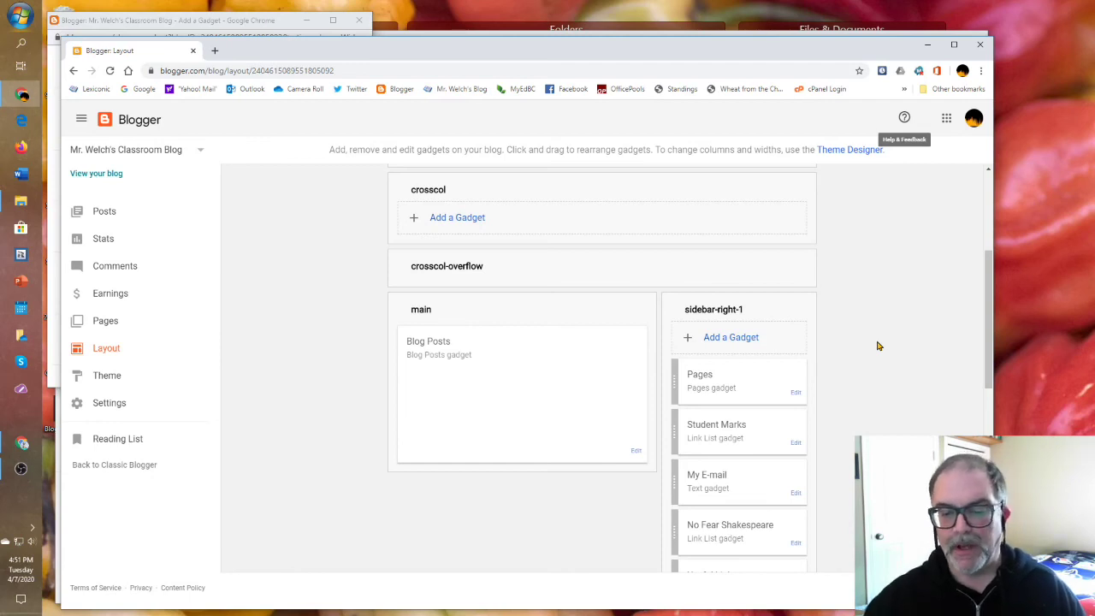
scroll(877, 346, "down", 1)
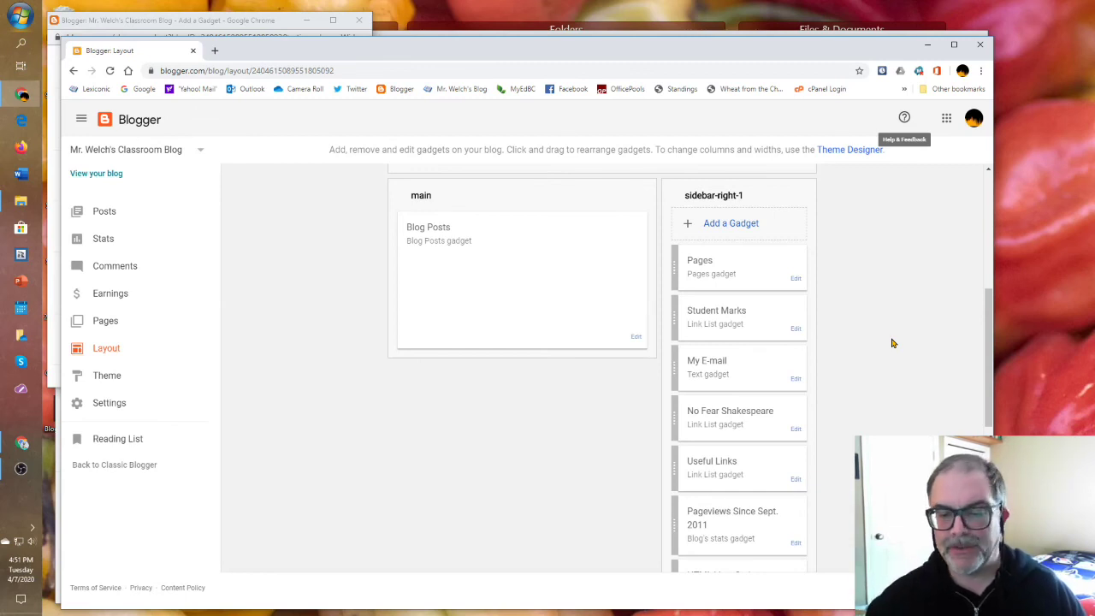
scroll(891, 343, "down", 1)
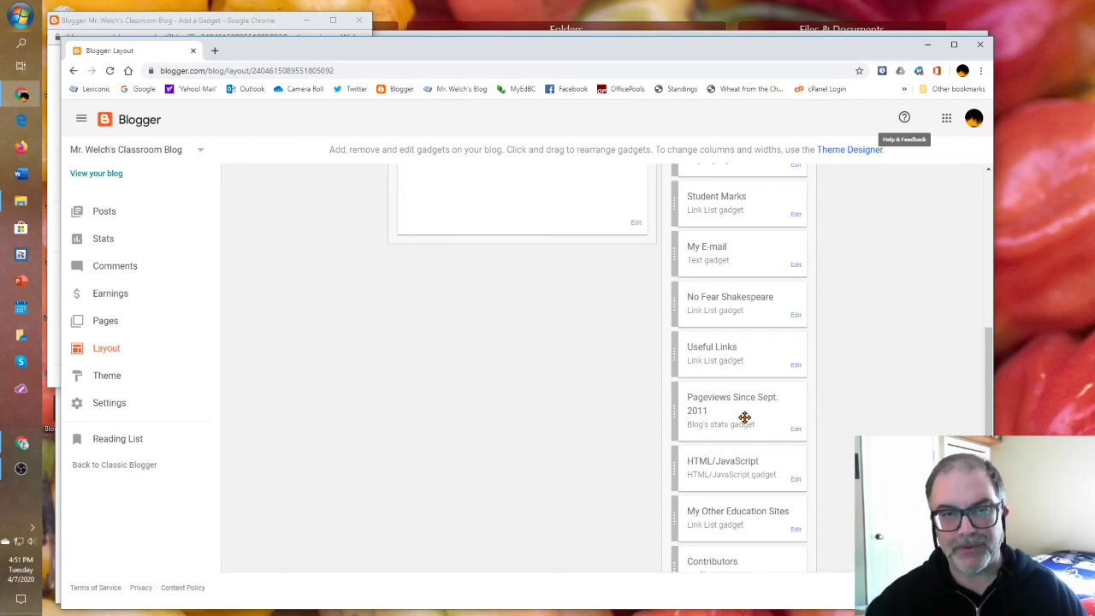
scroll(867, 372, "up", 4)
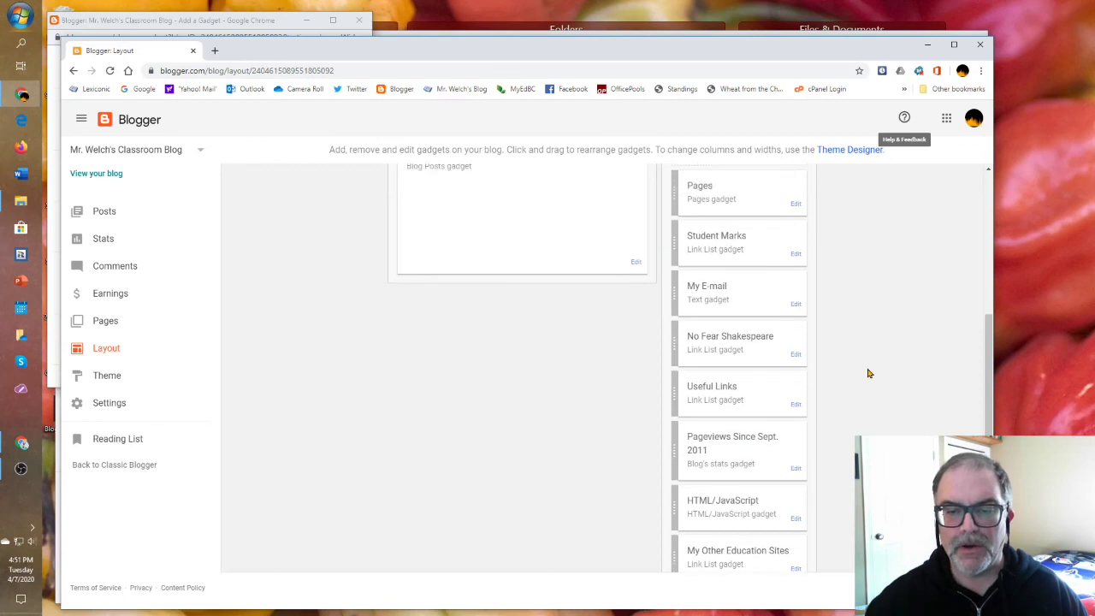